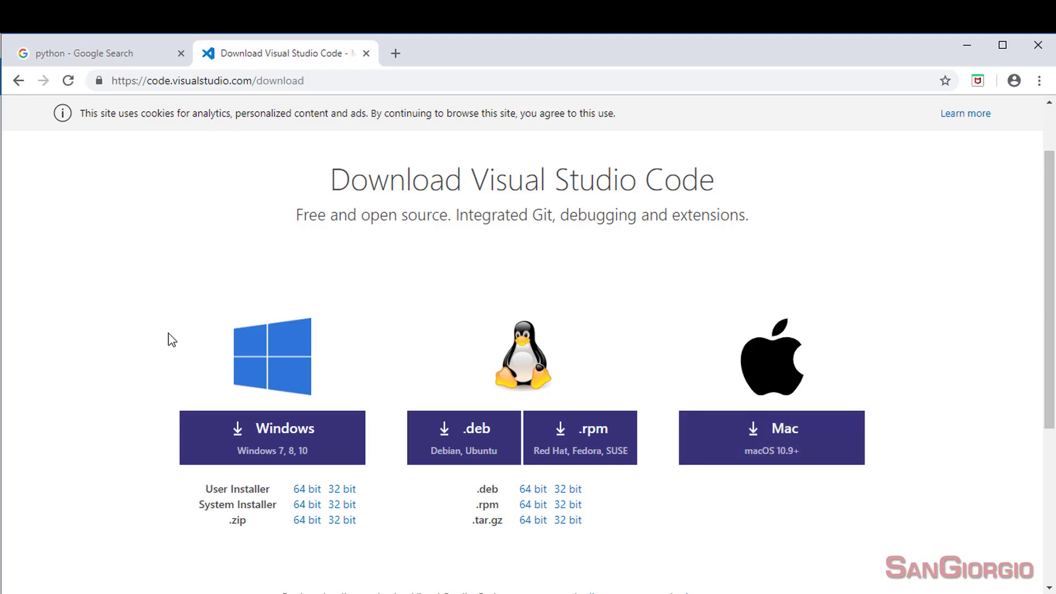
# Step: Examine the Visual Studio Code download options for Windows, Linux and Mac
pyautogui.scroll(-3, 138, 338)
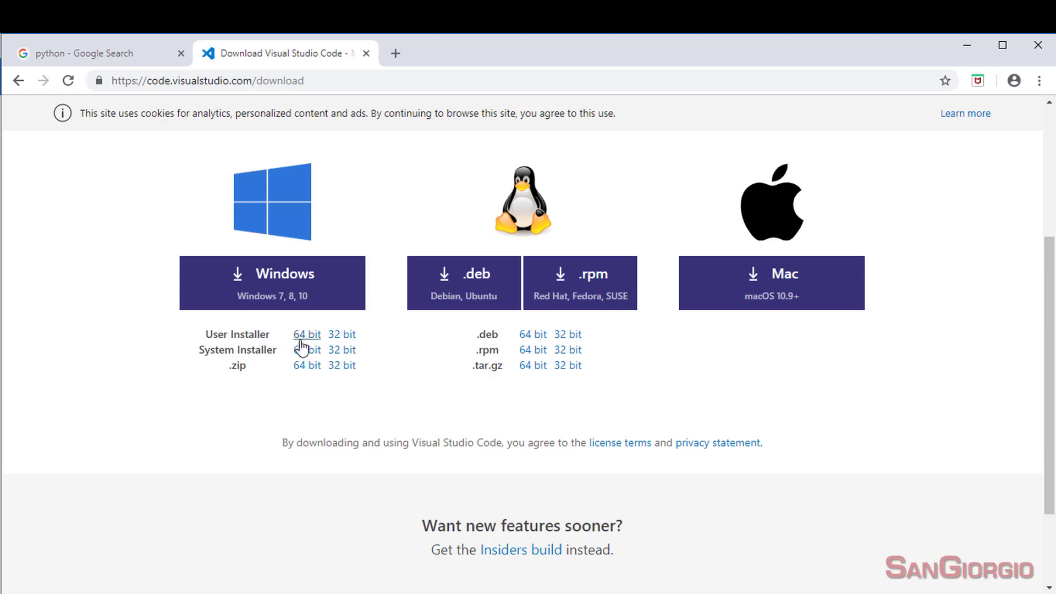
pyautogui.scroll(1, 133, 297)
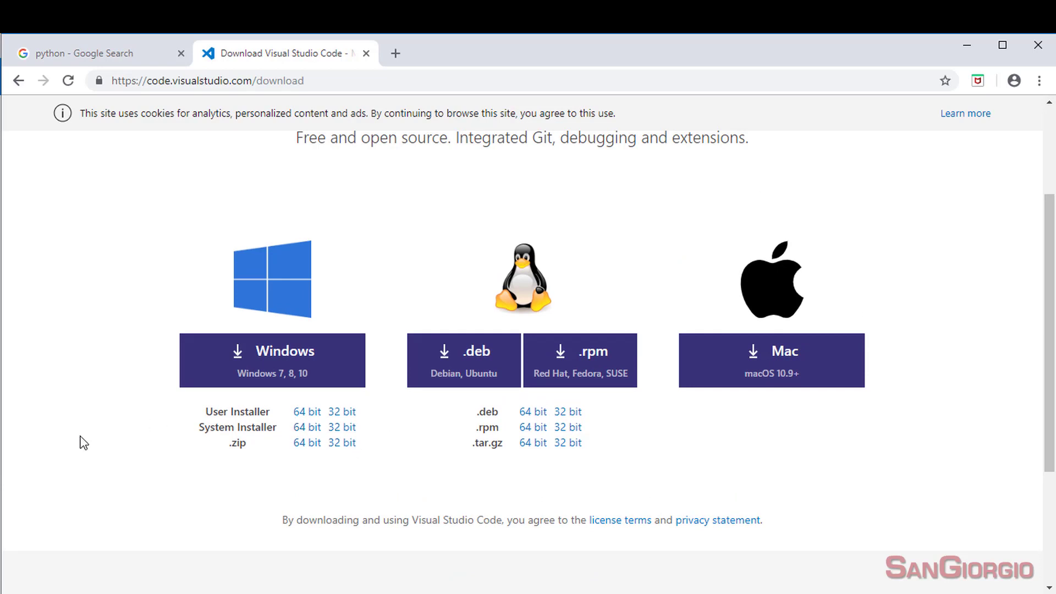
pyautogui.scroll(2, 76, 373)
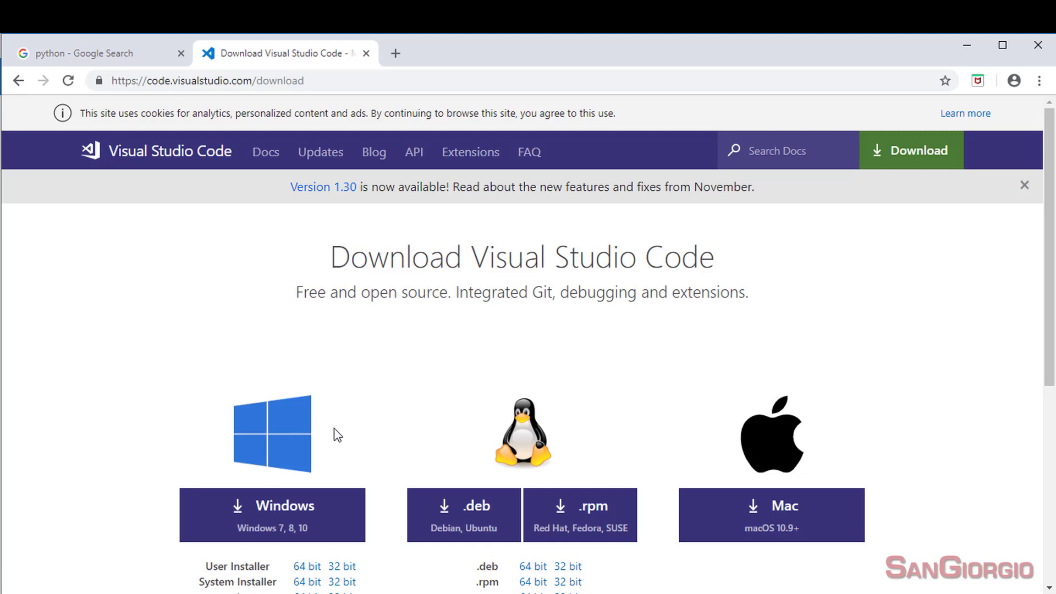
# Step: View the Python search results, and switch to Photos to view the Capture1.PNG and Capture.PNG images
pyautogui.click(142, 59)
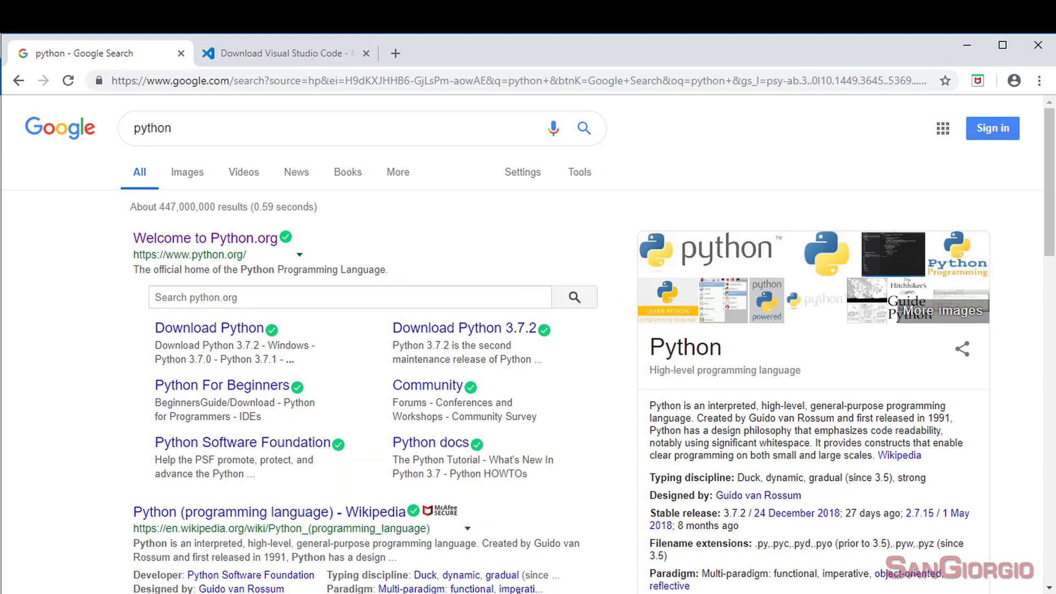
pyautogui.hotkey('alt', 'Tab')
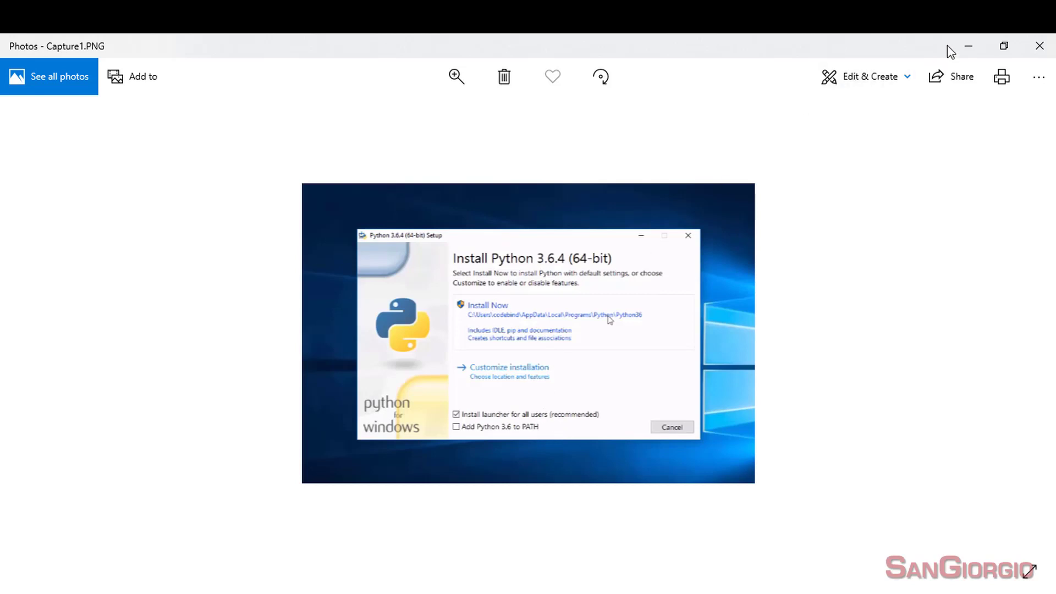
pyautogui.press('Left')
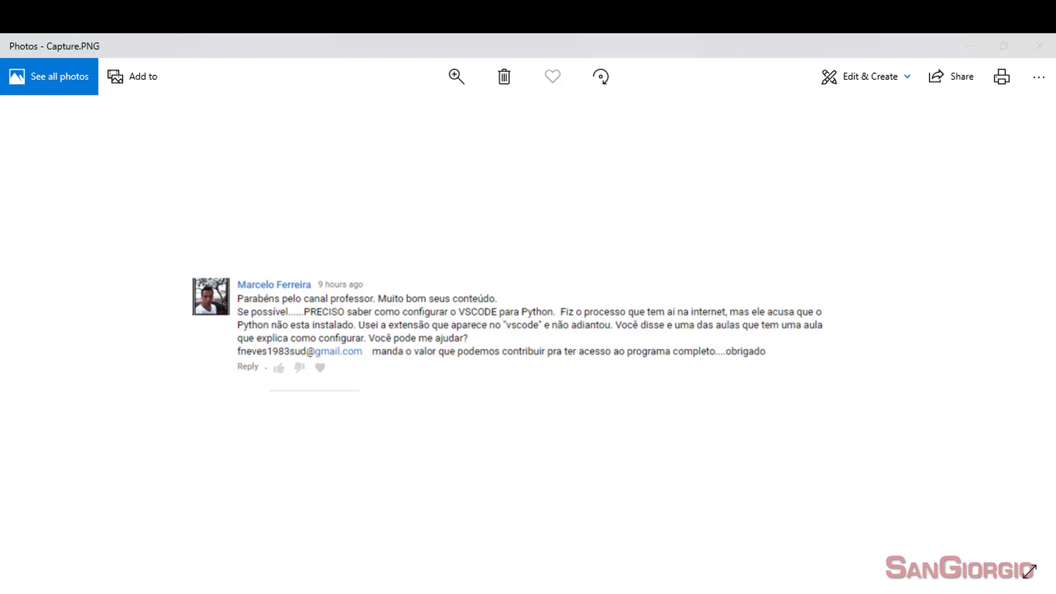
# Step: Search Windows for "sys", open the System control panel and bring up the advanced system settings
pyautogui.press('super+s')
pyautogui.write('sys')
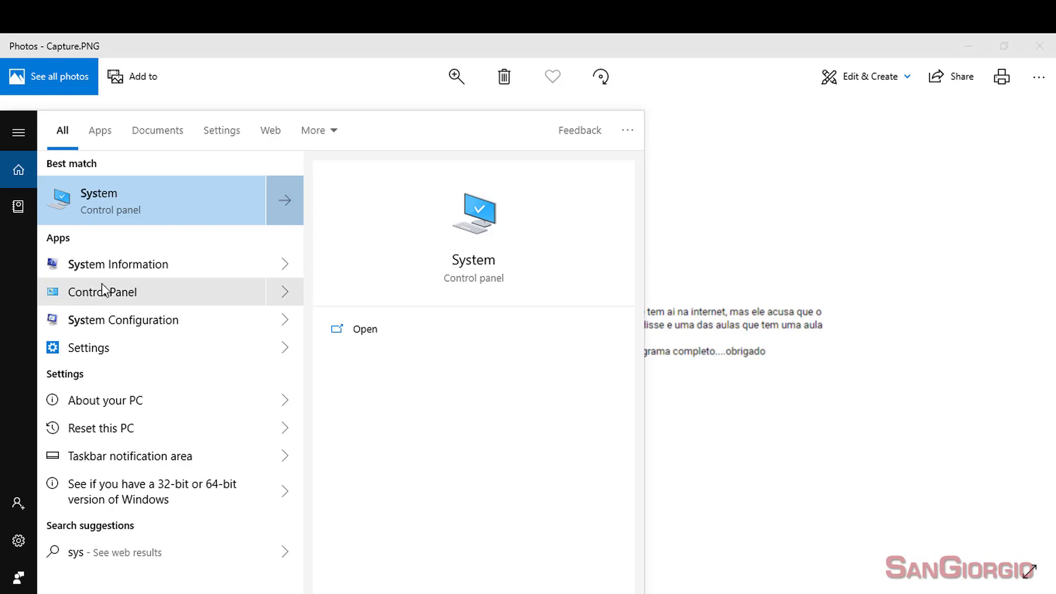
pyautogui.click(98, 200)
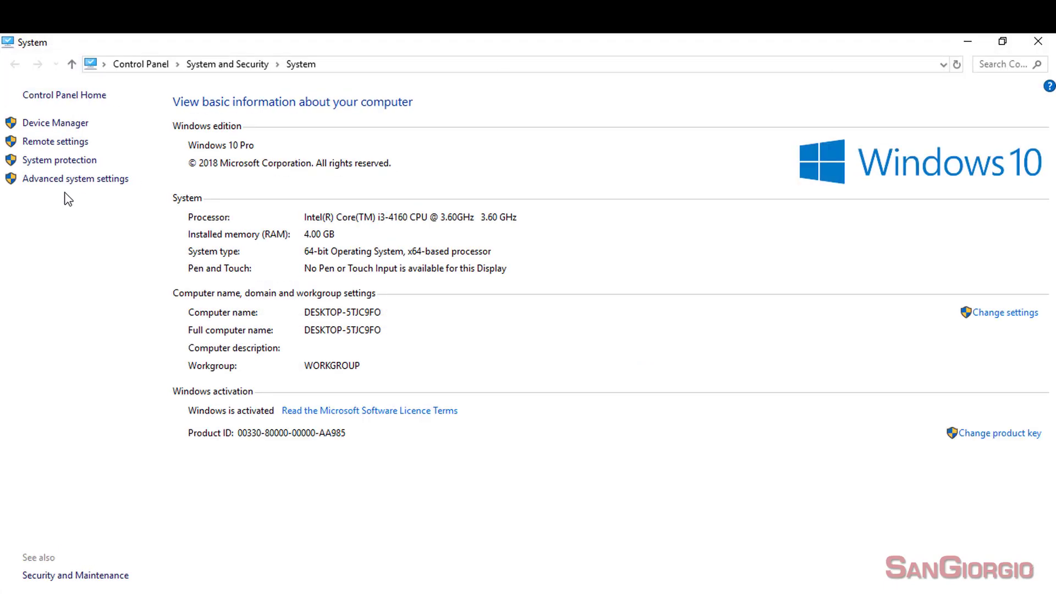
pyautogui.click(47, 179)
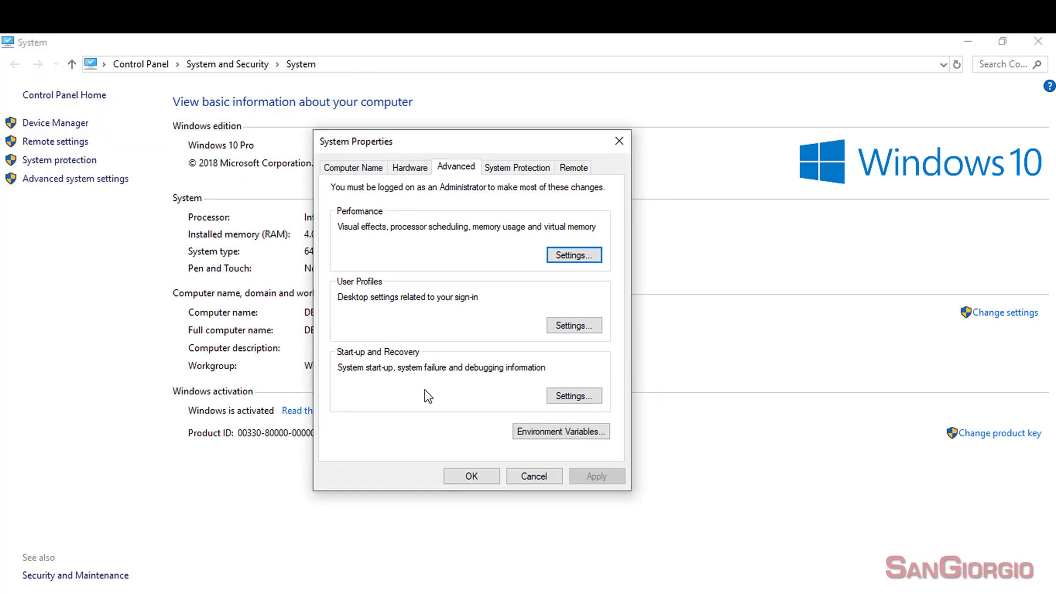
pyautogui.moveTo(444, 146); pyautogui.dragTo(416, 142)
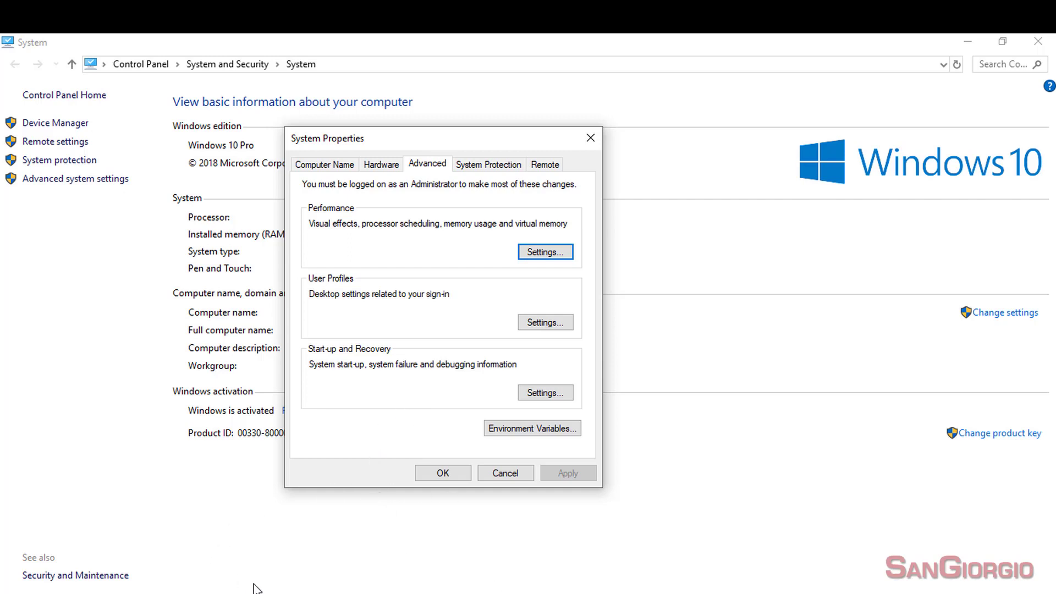
# Step: Switch to File Explorer and look inside the Python37 folder on Local Disk (C:)
pyautogui.click(387, 582)
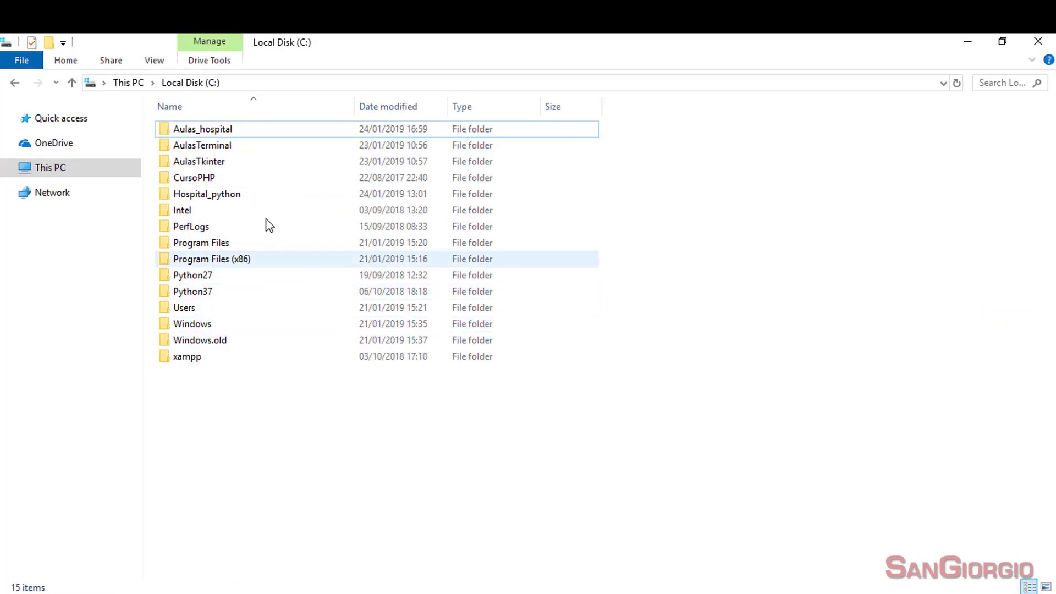
pyautogui.click(192, 299)
pyautogui.click(193, 297)
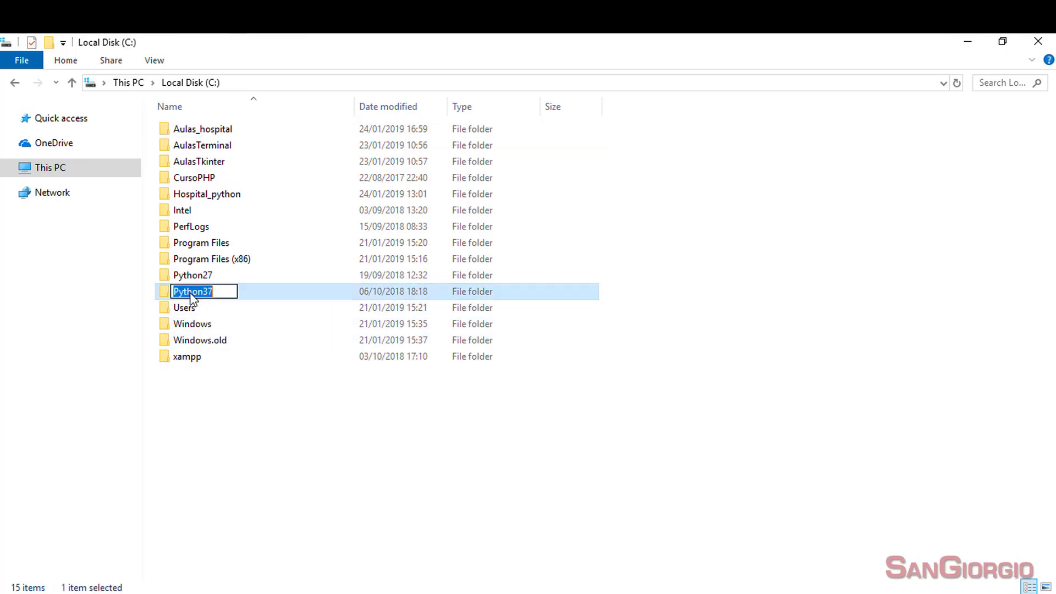
pyautogui.click(194, 395)
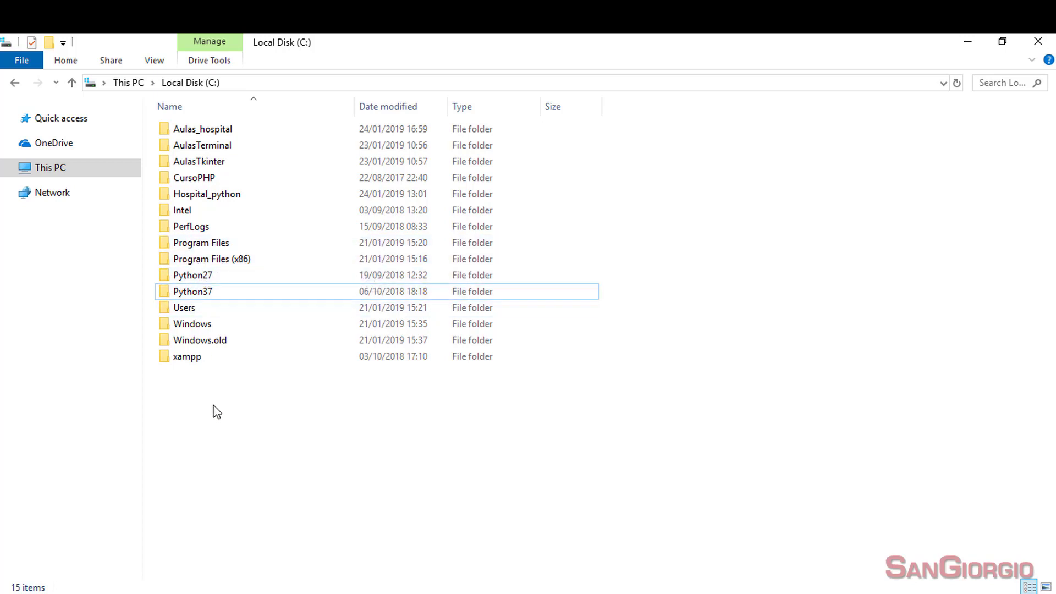
pyautogui.doubleClick(190, 293)
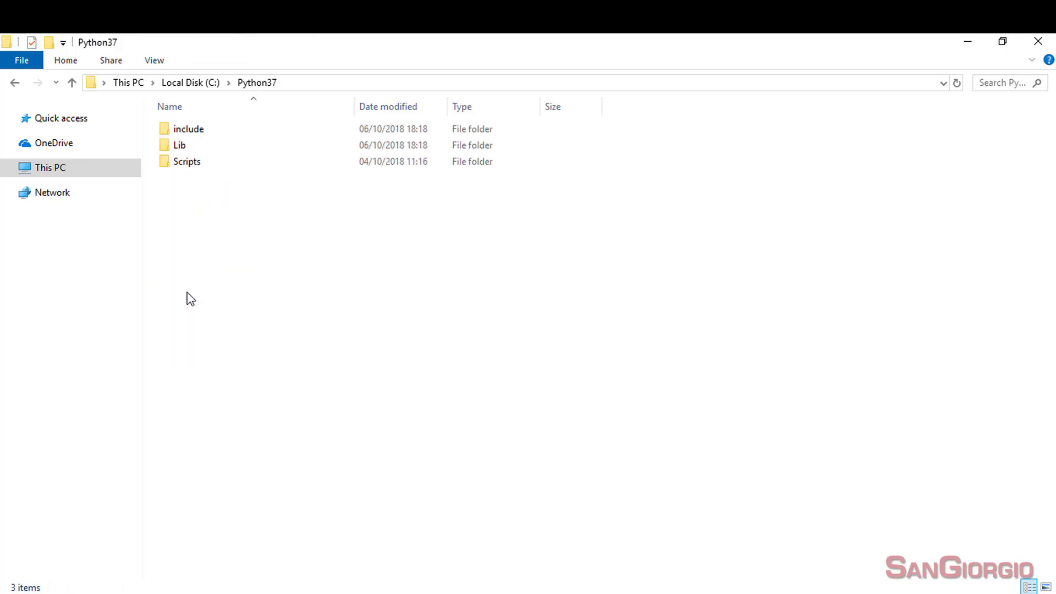
pyautogui.click(356, 83)
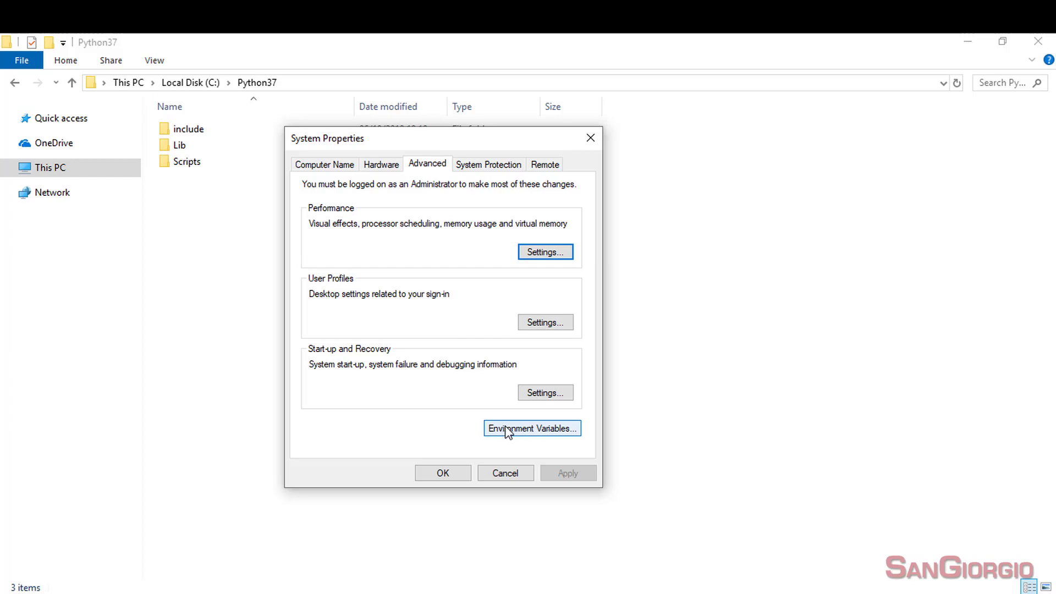
# Step: Inspect the entries of the system Path environment variable, cancel out of the dialogs and close the File Explorer and System windows
pyautogui.click(505, 430)
pyautogui.moveTo(563, 106); pyautogui.dragTo(489, 97)
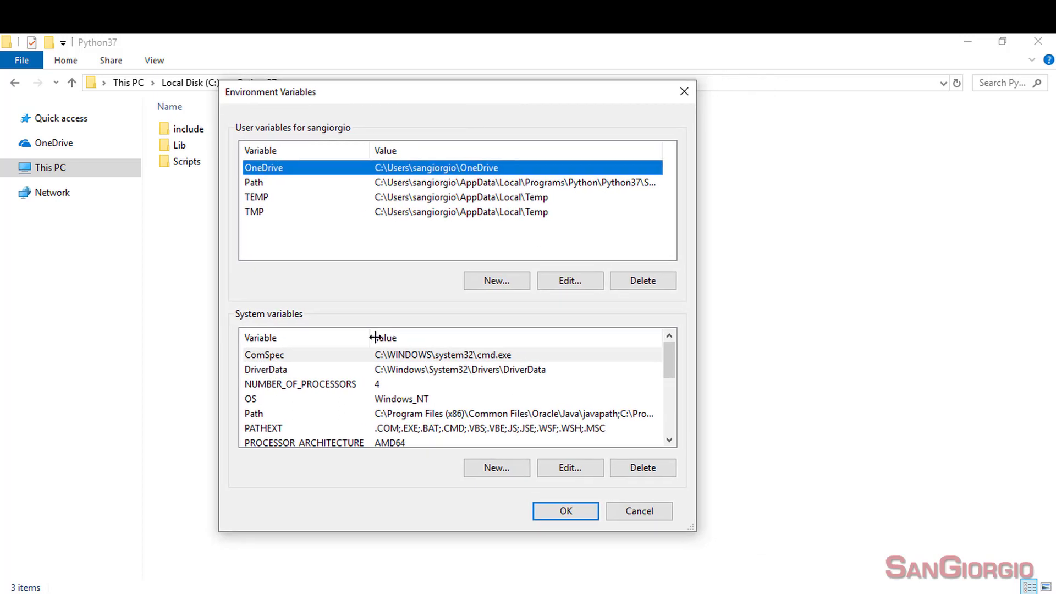
pyautogui.click(257, 415)
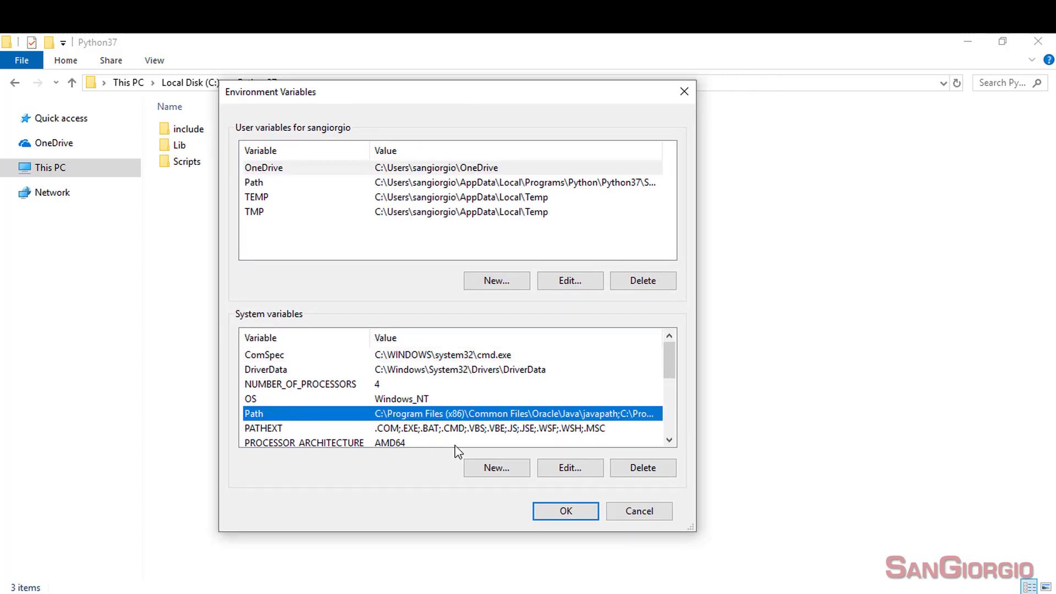
pyautogui.click(570, 468)
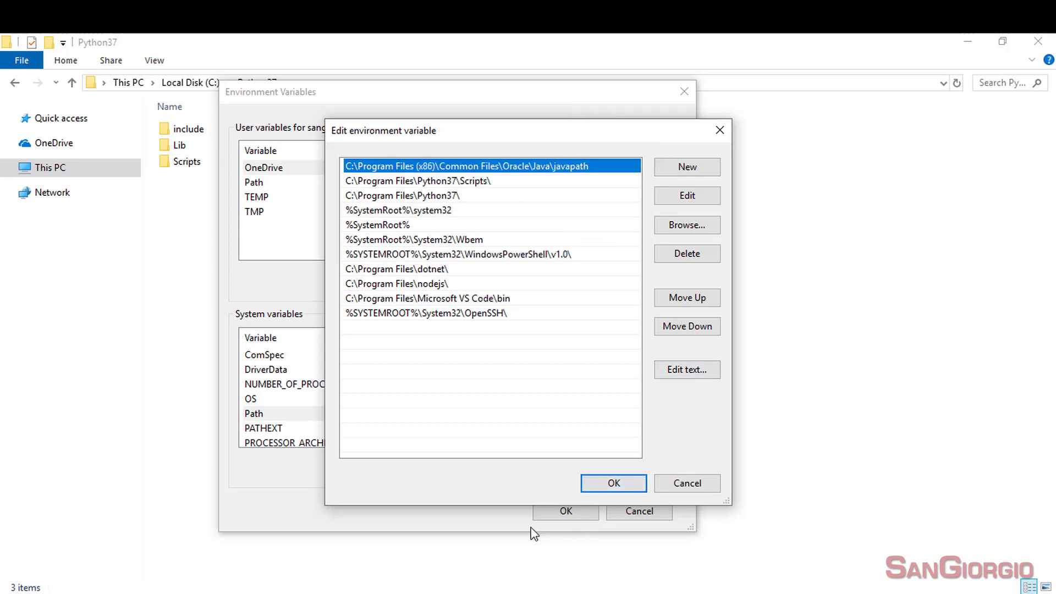
pyautogui.click(695, 482)
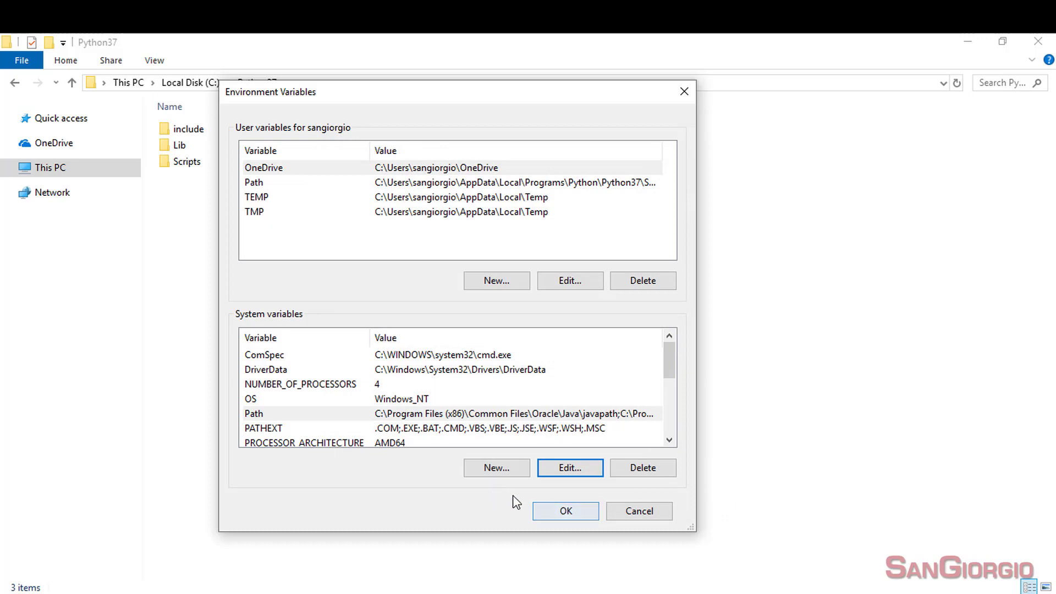
pyautogui.click(639, 511)
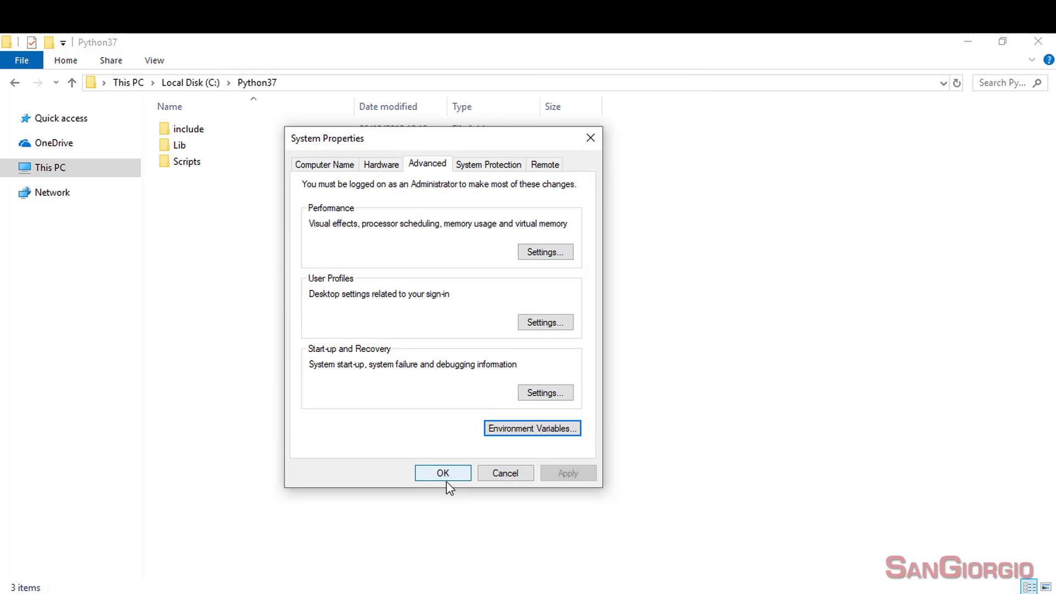
pyautogui.click(497, 474)
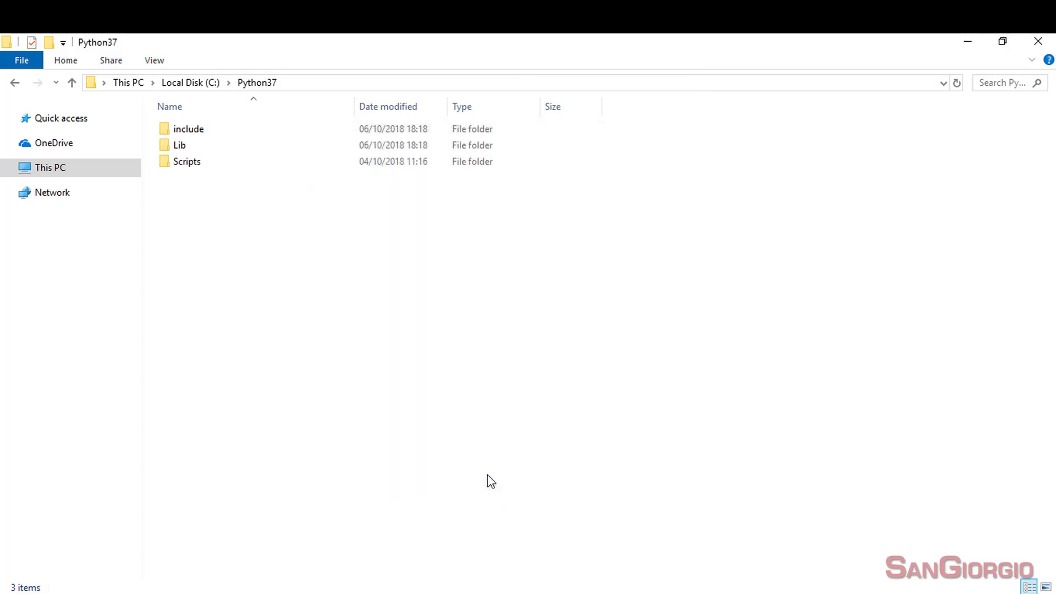
pyautogui.click(1037, 40)
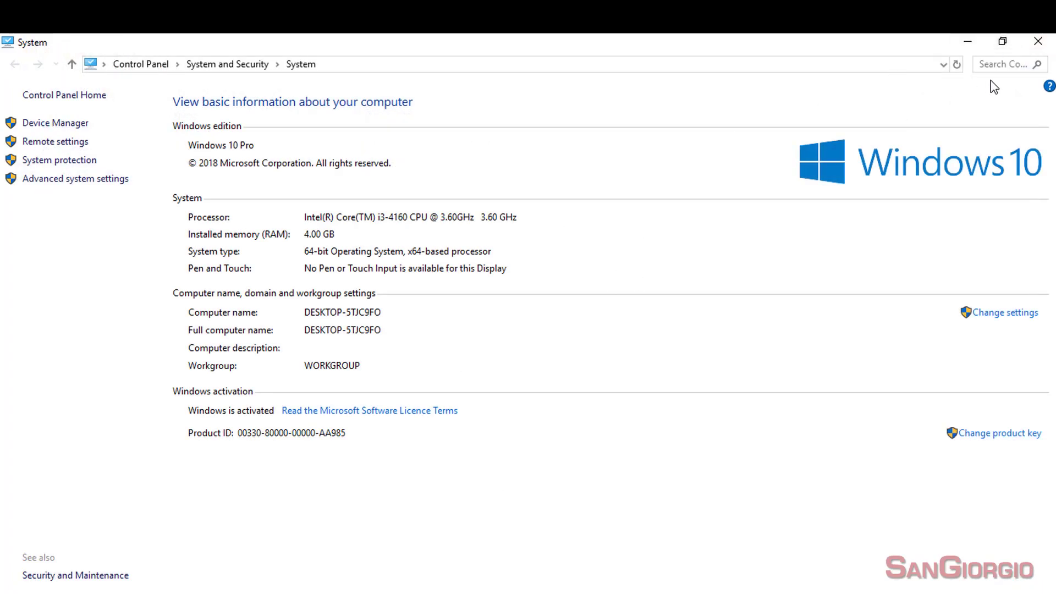
pyautogui.click(1038, 40)
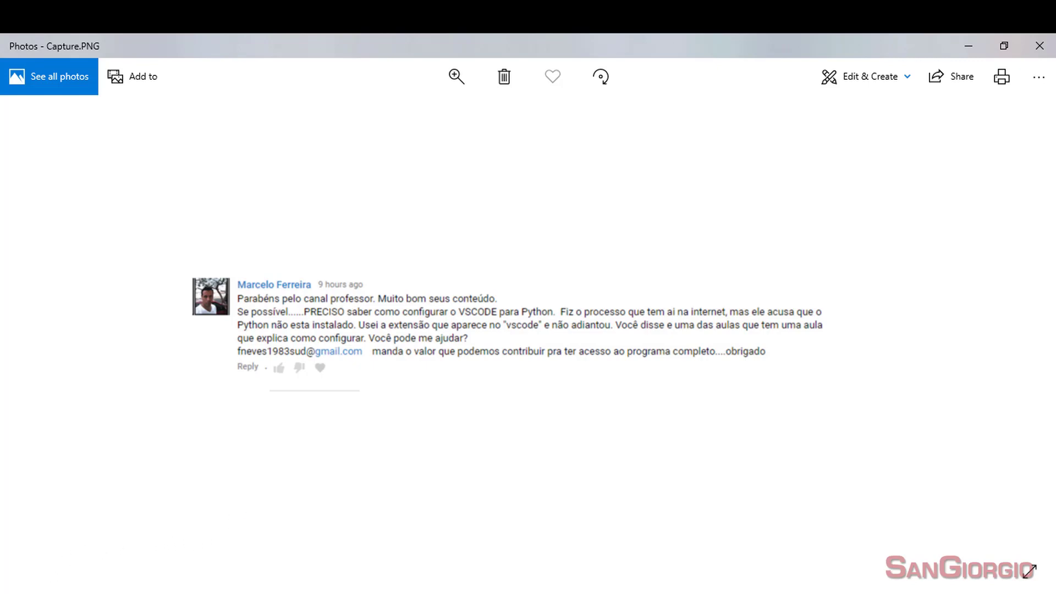
# Step: Launch the Python 3.7 (64-bit) console from the installed programs and reposition its window
pyautogui.press('super')
pyautogui.scroll(-15, 145, 358)
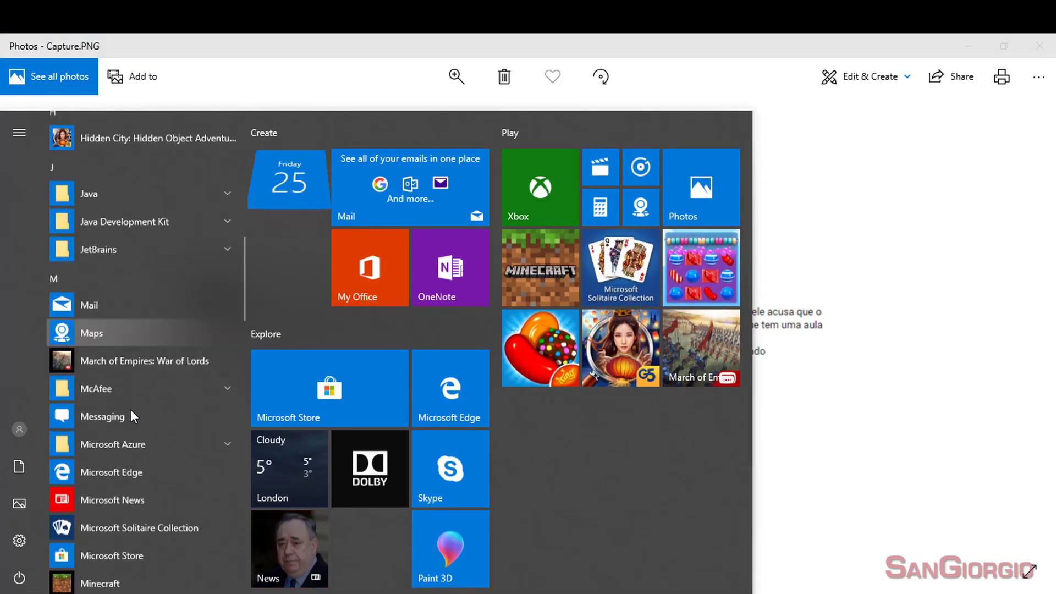
pyautogui.scroll(-5, 129, 414)
pyautogui.scroll(3, 130, 417)
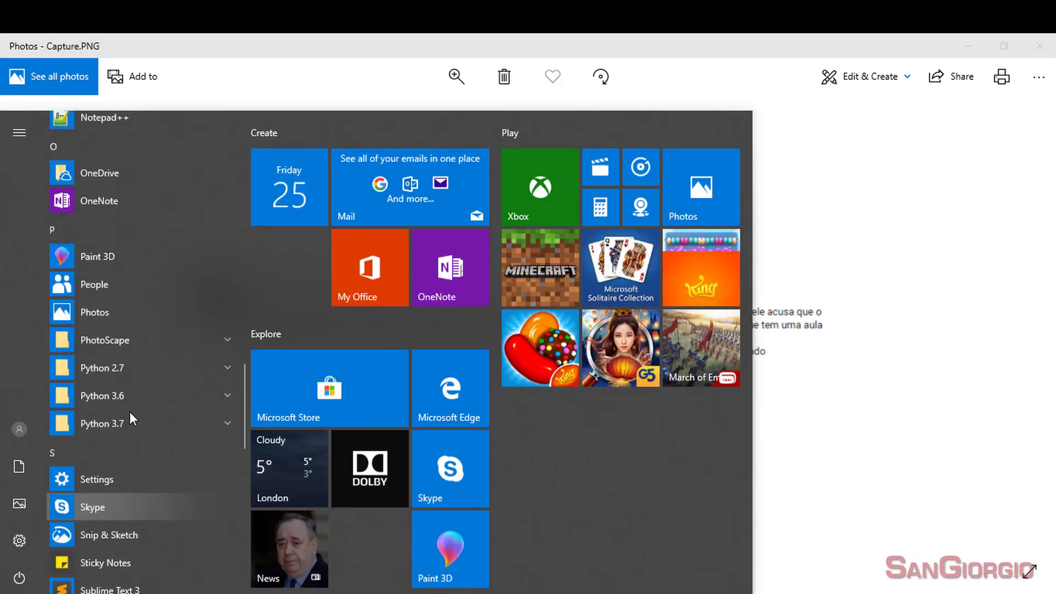
pyautogui.click(111, 443)
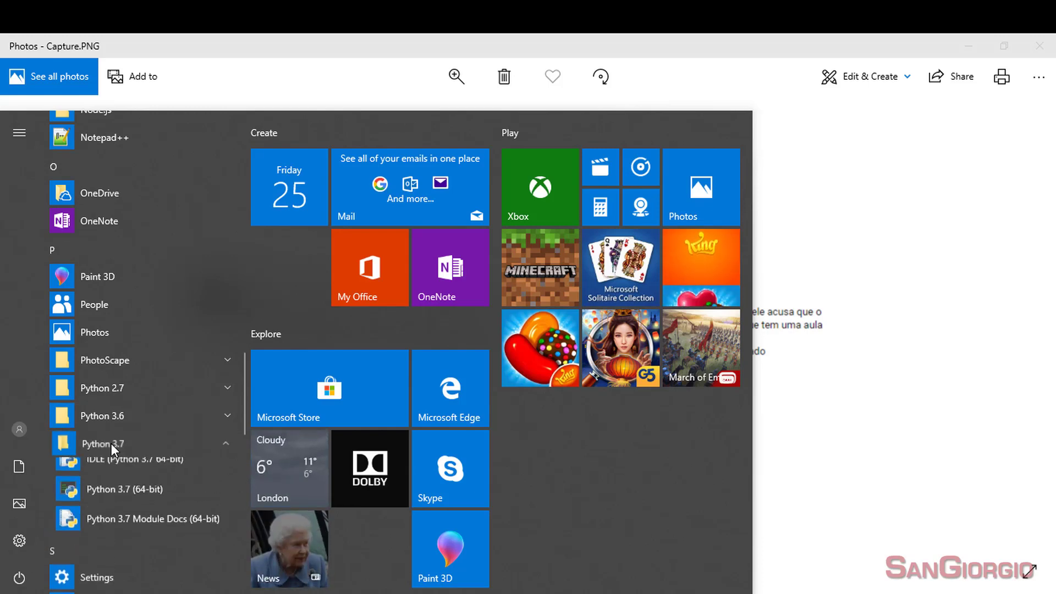
pyautogui.click(100, 499)
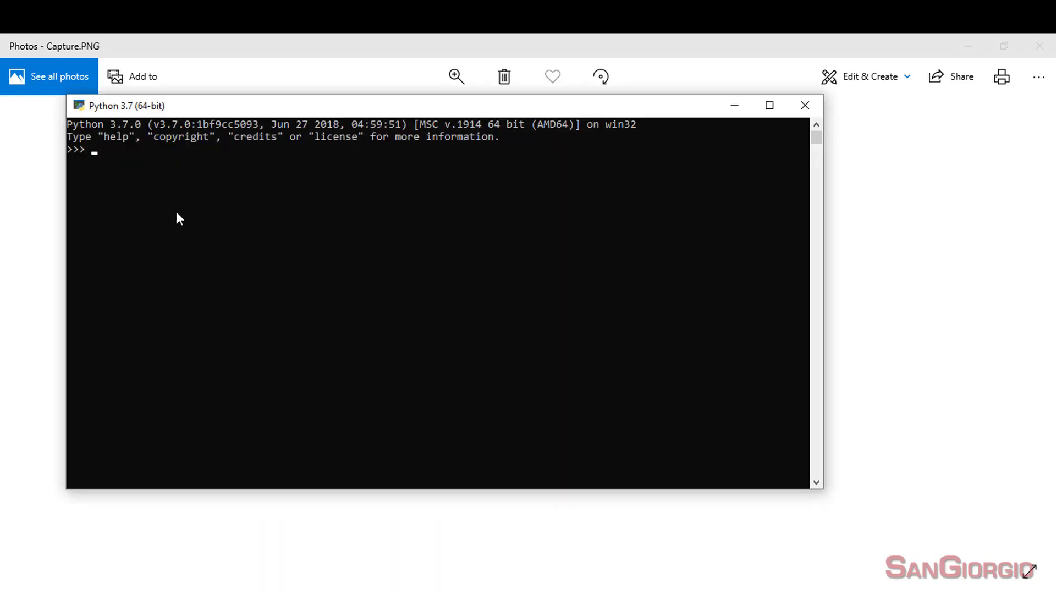
pyautogui.moveTo(212, 105); pyautogui.dragTo(243, 147)
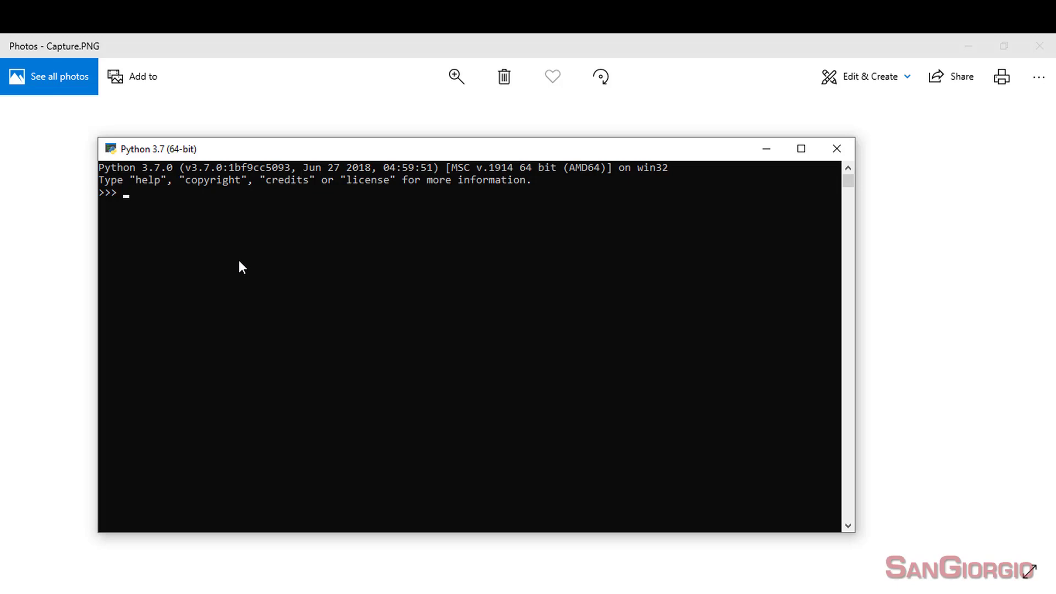
# Step: Test the interpreter by running print("seja bem vindo"), and close the Python console
pyautogui.write('print("seja bem vindo')
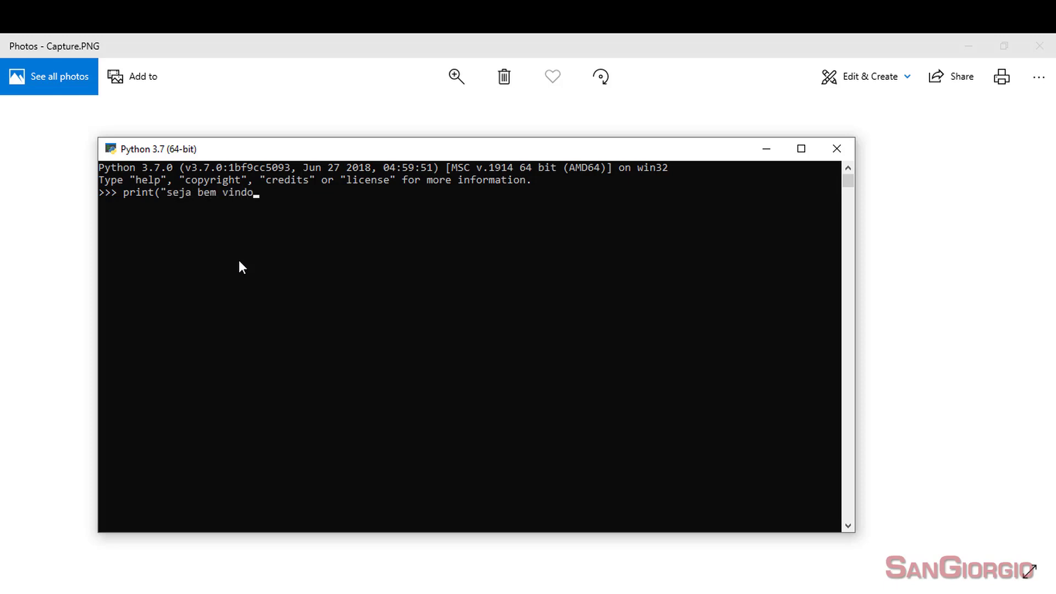
pyautogui.write('")')
pyautogui.press('Return')
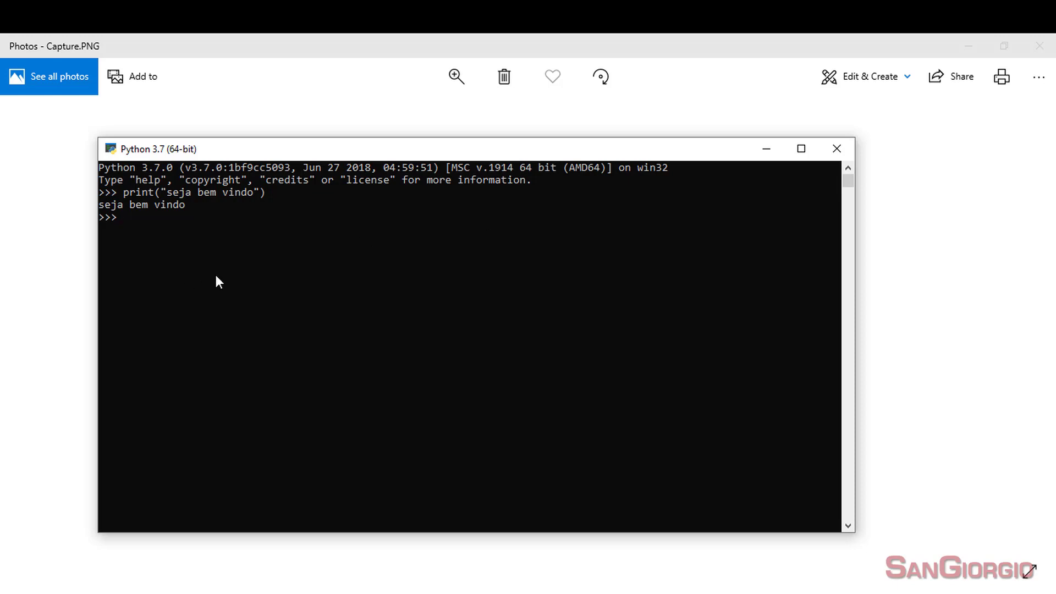
pyautogui.click(836, 147)
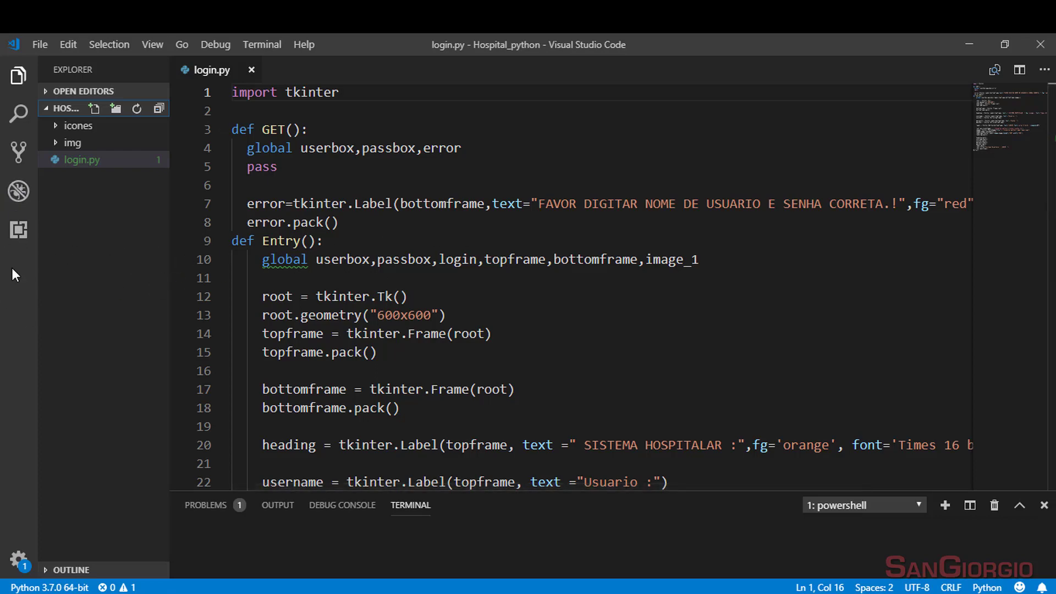
# Step: Show the installed extensions in Visual Studio Code
pyautogui.click(18, 232)
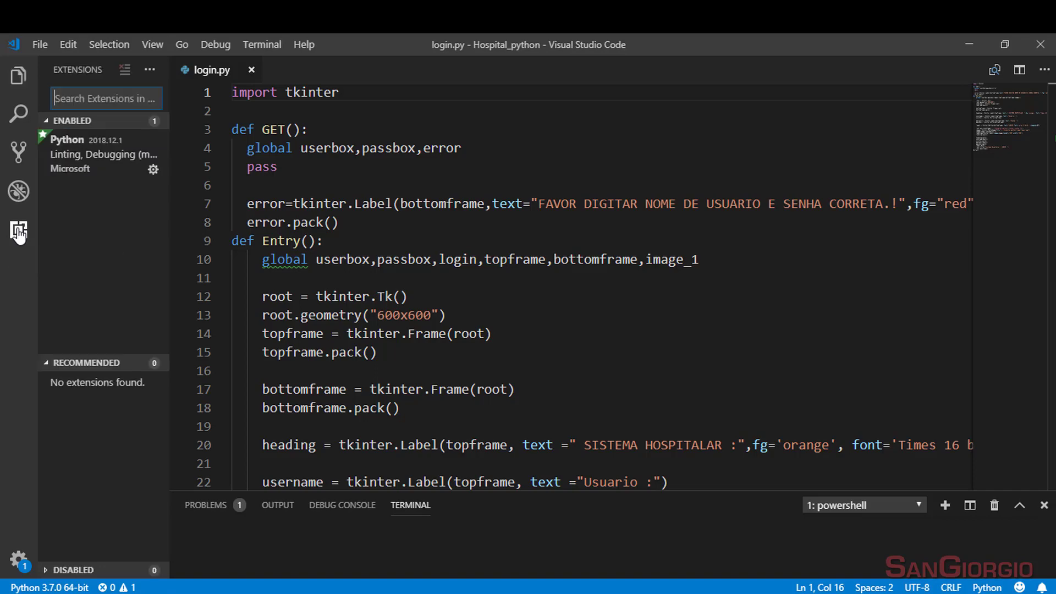